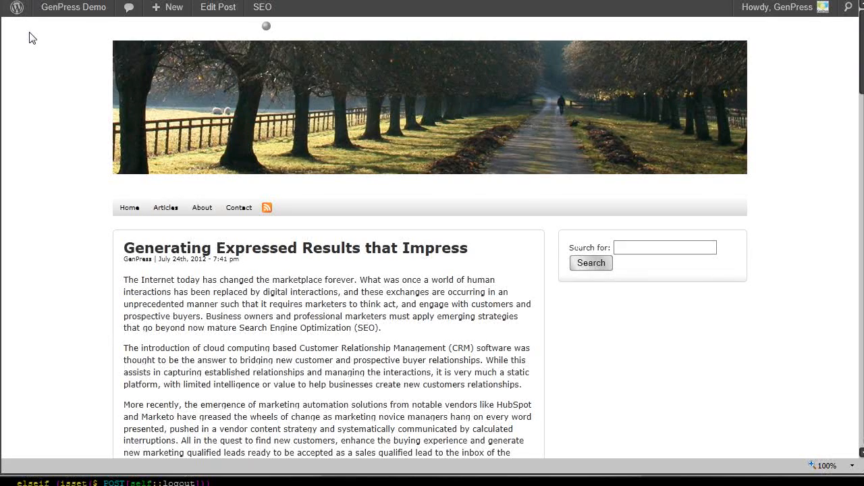
Step: Upload the GenPress zip file from the Downloads folder as a new plugin, install it and activate it
{"action": "mouse_move", "coordinate": [52, 15]}
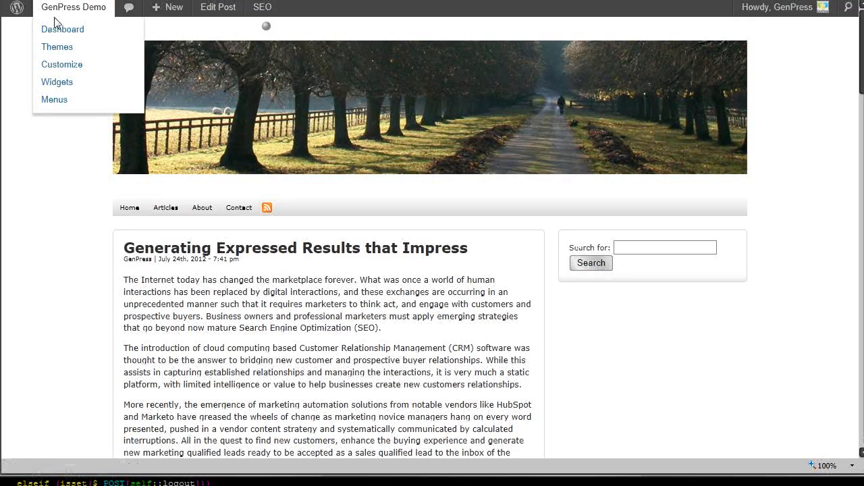
{"action": "left_click", "coordinate": [56, 34]}
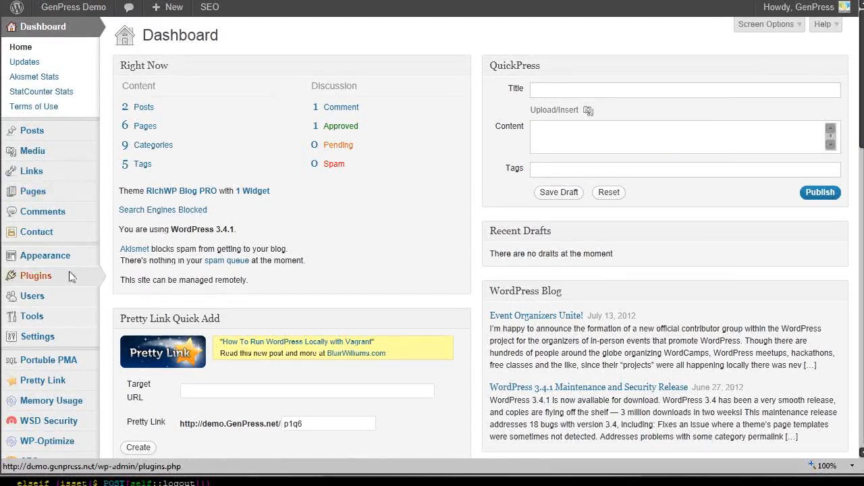
{"action": "mouse_move", "coordinate": [73, 277]}
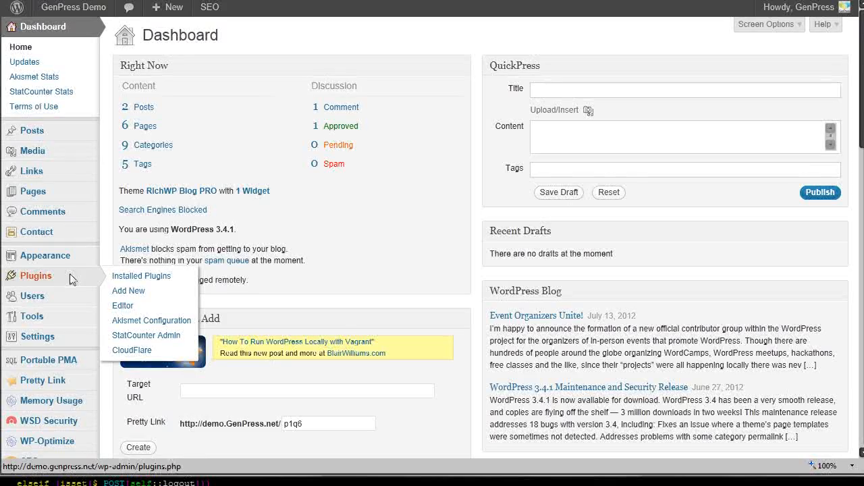
{"action": "left_click", "coordinate": [122, 293]}
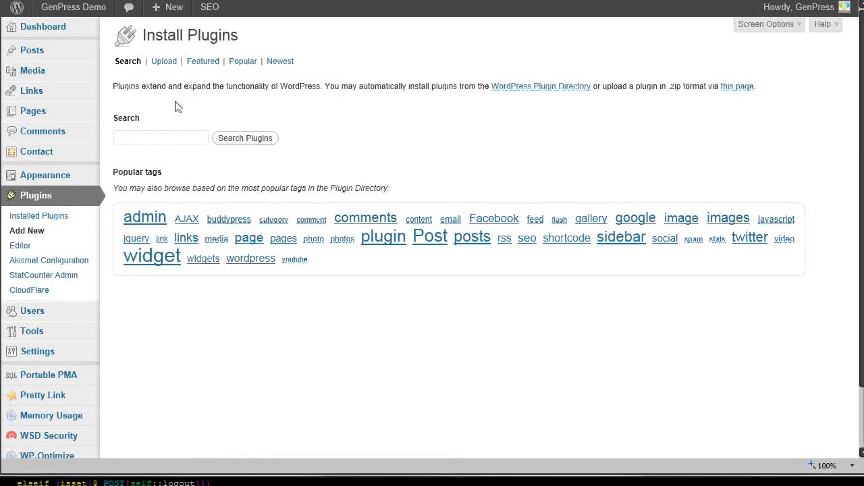
{"action": "left_click", "coordinate": [162, 62]}
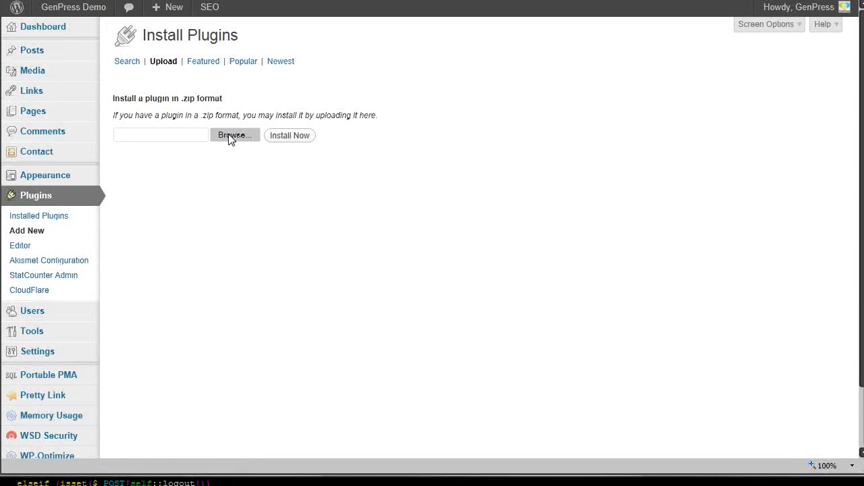
{"action": "left_click", "coordinate": [231, 138]}
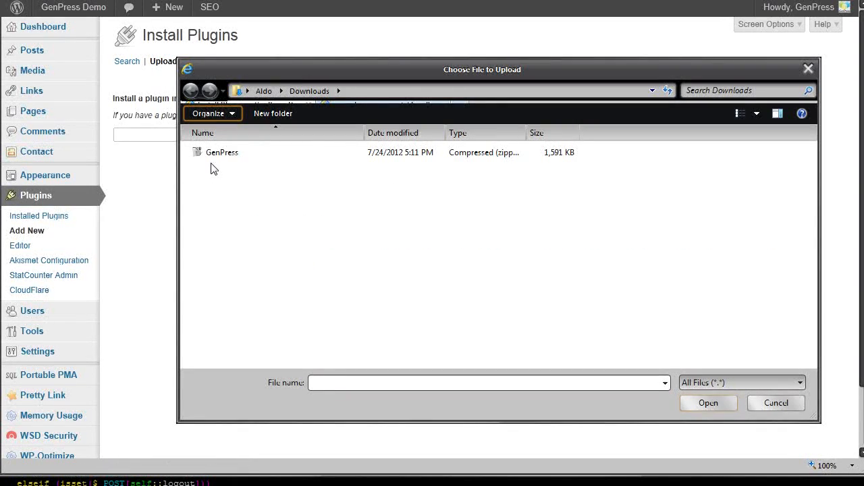
{"action": "left_click", "coordinate": [212, 155]}
{"action": "left_click", "coordinate": [707, 404]}
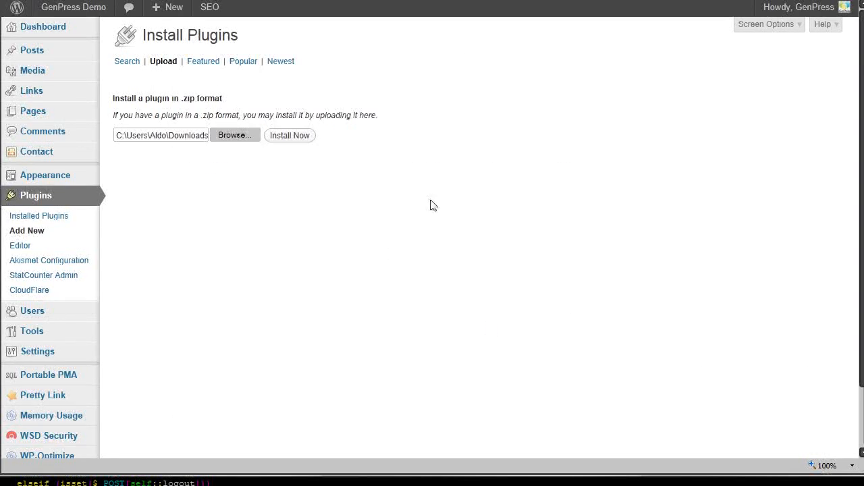
{"action": "left_click", "coordinate": [302, 137]}
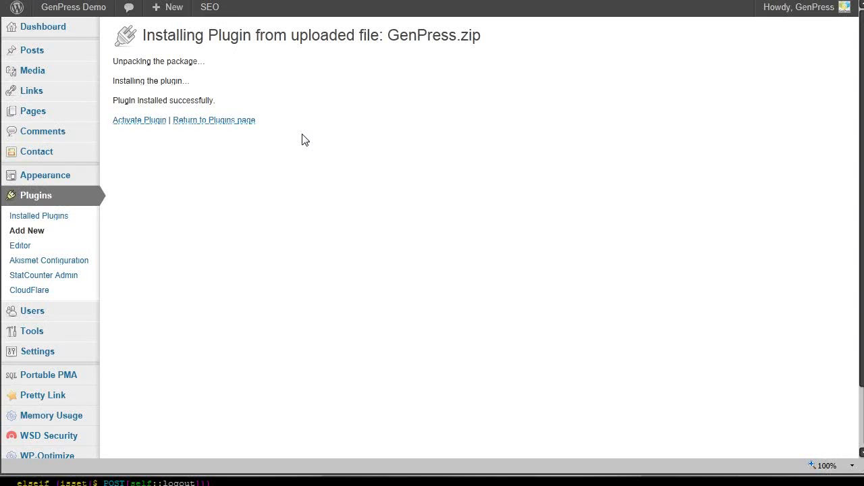
{"action": "left_click", "coordinate": [161, 121]}
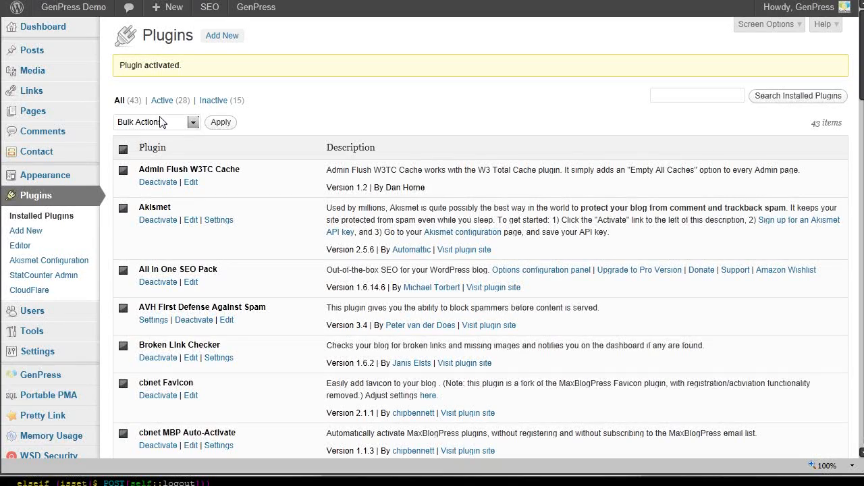
Step: Accept the GenPress license terms and log in to the GenPress server with the prefilled account credentials
{"action": "left_click", "coordinate": [62, 375]}
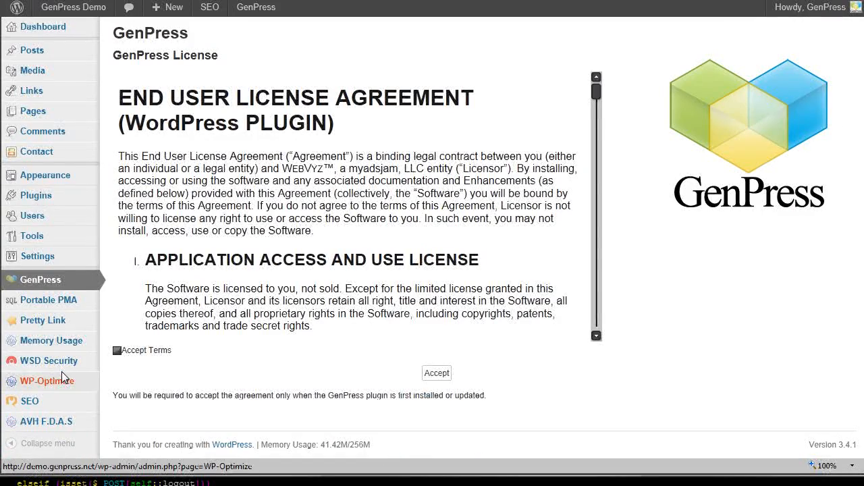
{"action": "left_click", "coordinate": [117, 351]}
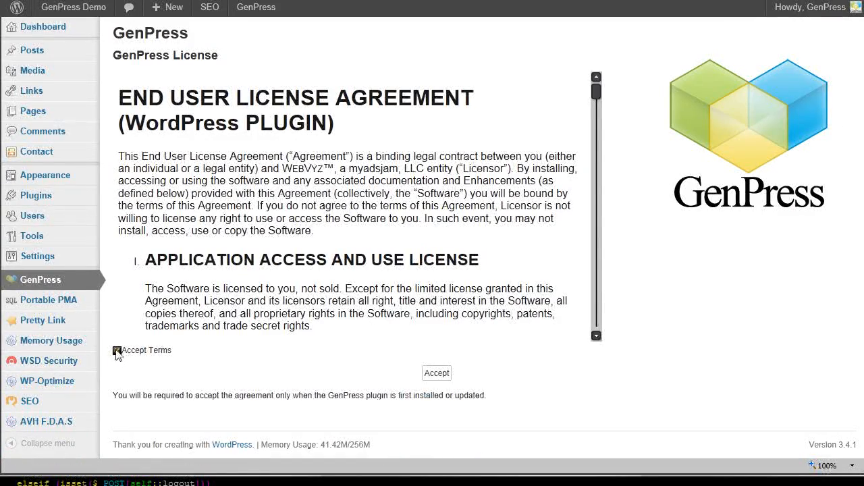
{"action": "left_click", "coordinate": [436, 374]}
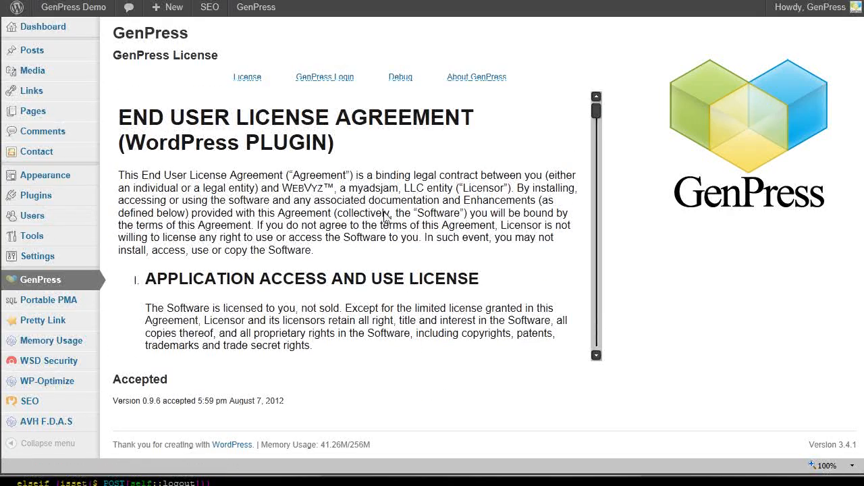
{"action": "left_click", "coordinate": [331, 80]}
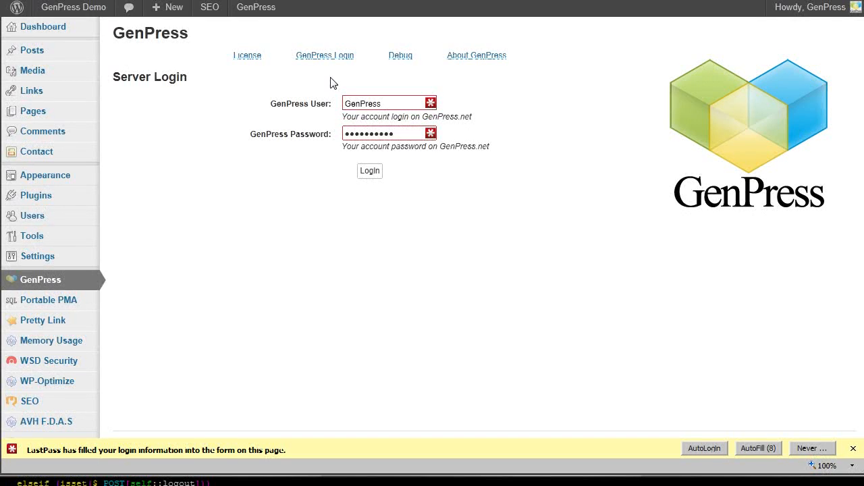
{"action": "left_click", "coordinate": [370, 173]}
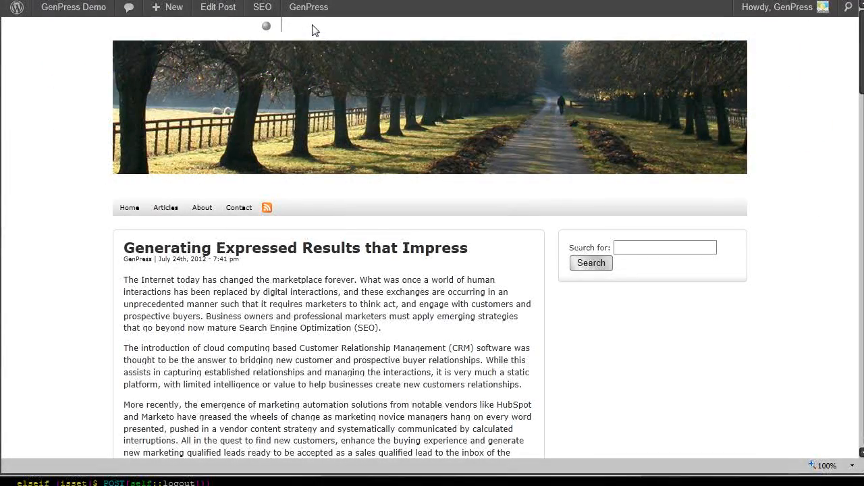
Step: Create a GenPress worksheet from the post "Generating Expressed Results that Impress" and open it for editing
{"action": "mouse_move", "coordinate": [310, 19]}
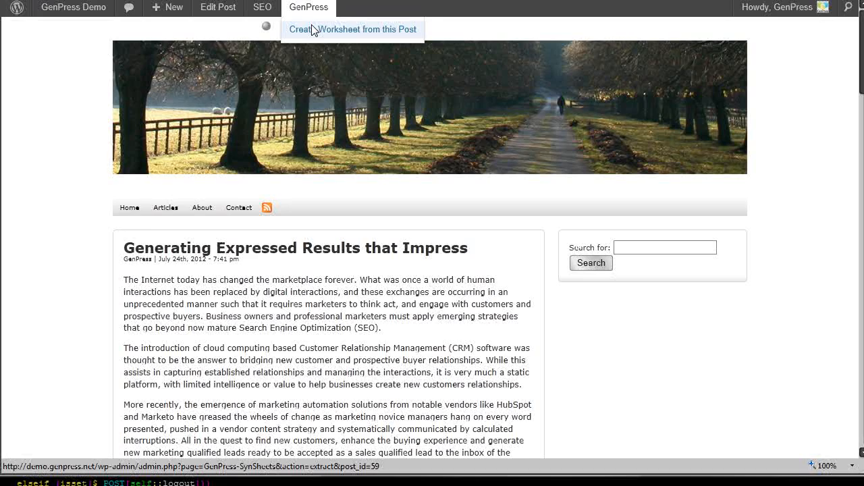
{"action": "left_click", "coordinate": [311, 27]}
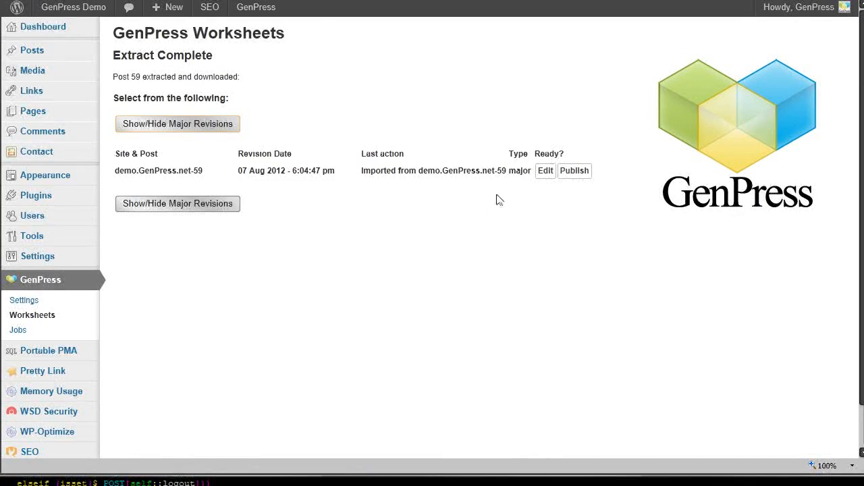
{"action": "left_click", "coordinate": [544, 172]}
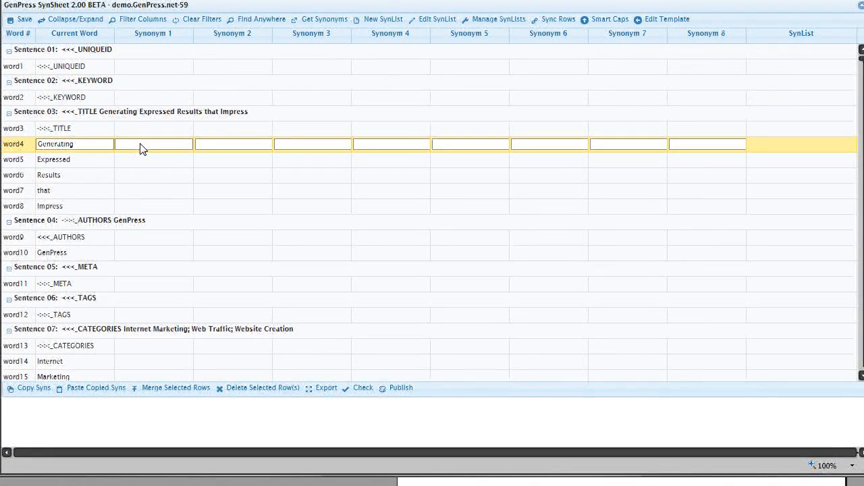
Step: Enter Writing, Composing, Creating and Publishing as synonyms 1 to 4 for the title word "Generating"
{"action": "type", "text": "Writing"}
{"action": "left_click", "coordinate": [227, 149]}
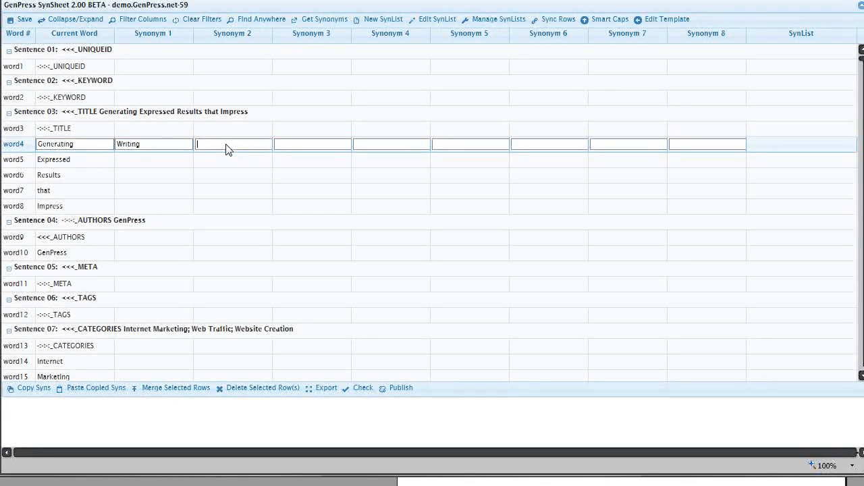
{"action": "type", "text": "Composing"}
{"action": "key", "text": "Tab"}
{"action": "type", "text": "Creating"}
{"action": "key", "text": "Tab"}
{"action": "type", "text": "Publishing"}
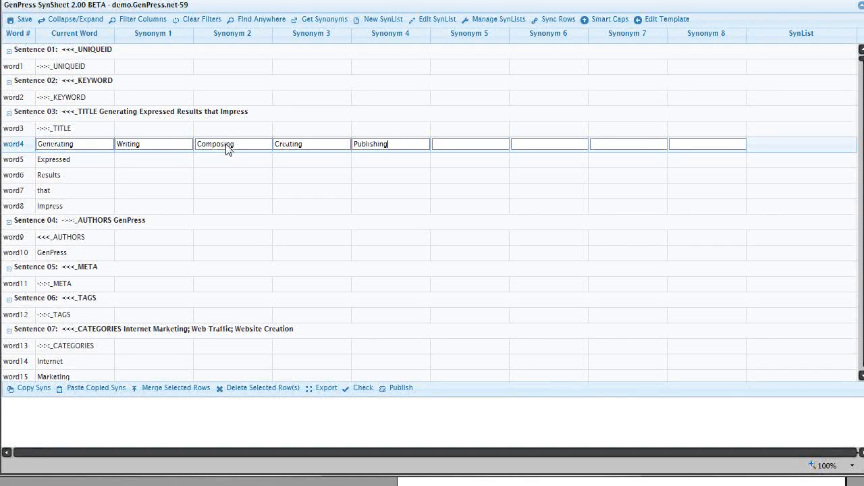
Step: Enter Amaze, Wow and Win Over as synonyms 1 to 3 for the title word "Impress"
{"action": "left_click", "coordinate": [160, 206]}
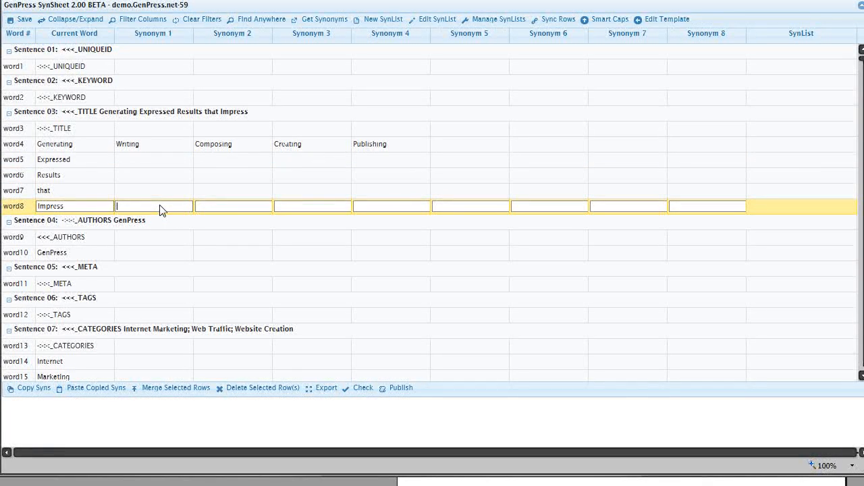
{"action": "type", "text": "Amaze"}
{"action": "key", "text": "Tab"}
{"action": "type", "text": "Wow"}
{"action": "key", "text": "Tab"}
{"action": "type", "text": "Win Over"}
Step: Look up synonyms for "Impress" and insert affect, move, strike, ingrain and instill into its row
{"action": "right_click", "coordinate": [99, 207]}
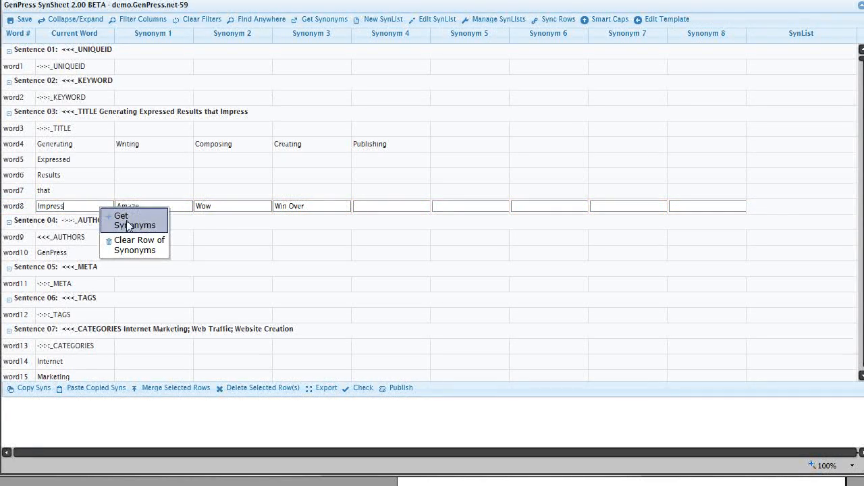
{"action": "left_click", "coordinate": [126, 220]}
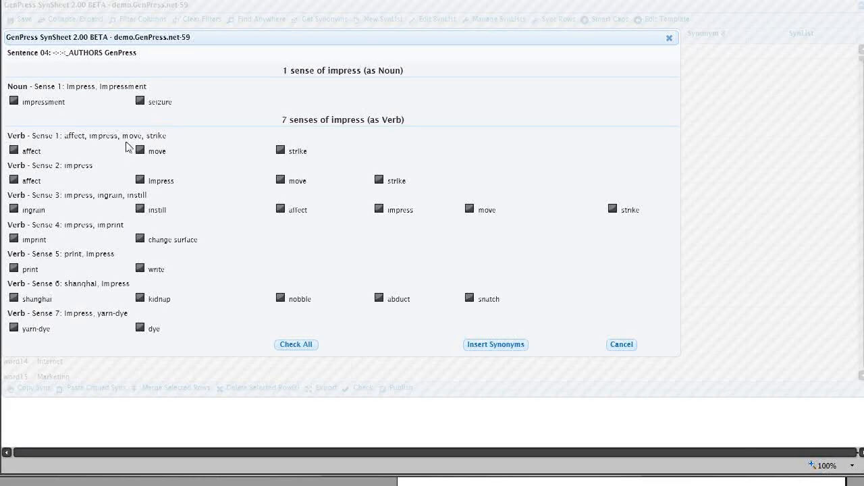
{"action": "left_click", "coordinate": [14, 152]}
{"action": "left_click", "coordinate": [141, 152]}
{"action": "left_click", "coordinate": [281, 152]}
{"action": "left_click", "coordinate": [141, 209]}
{"action": "left_click", "coordinate": [13, 210]}
{"action": "left_click", "coordinate": [280, 210]}
{"action": "left_click", "coordinate": [470, 211]}
{"action": "left_click", "coordinate": [495, 344]}
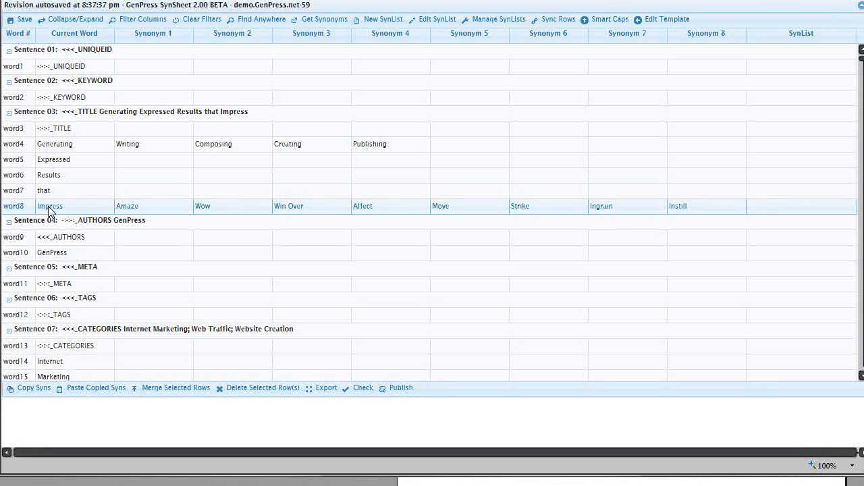
Step: Look up synonyms for "Amaze" and add astonish, astound, surprise and mystify to the "Impress" row's synonyms
{"action": "right_click", "coordinate": [127, 210]}
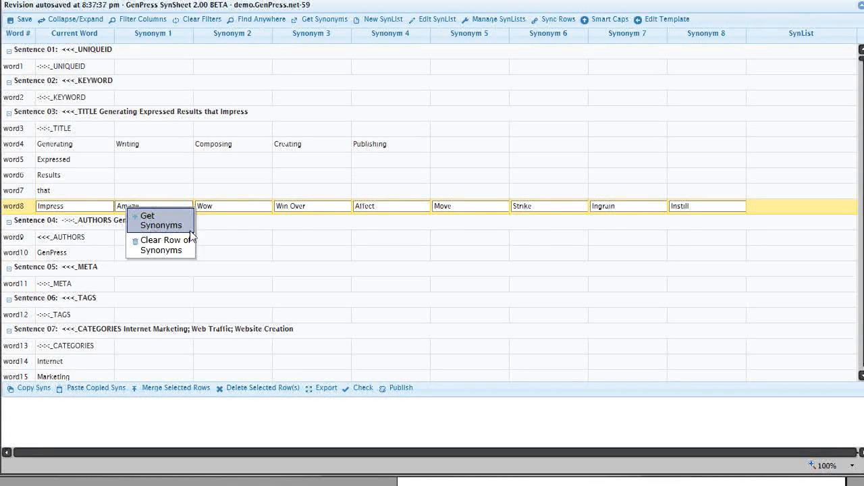
{"action": "left_click", "coordinate": [160, 222]}
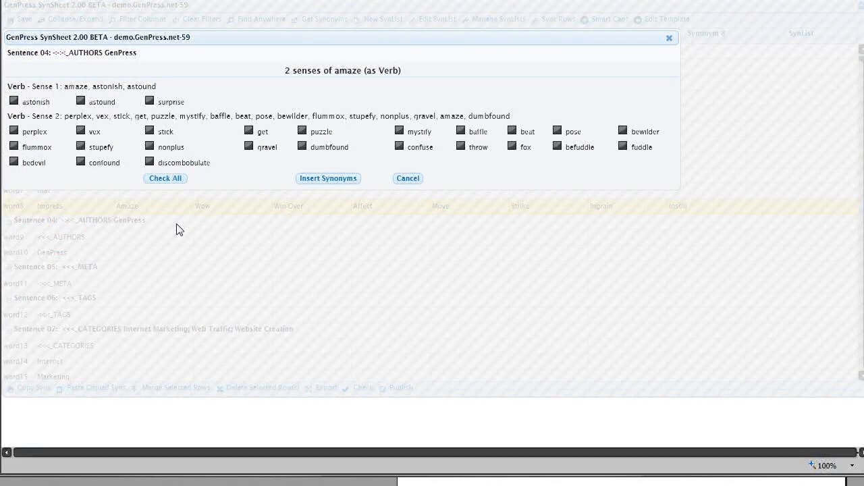
{"action": "left_click", "coordinate": [14, 101]}
{"action": "left_click", "coordinate": [80, 102]}
{"action": "left_click", "coordinate": [149, 101]}
{"action": "left_click", "coordinate": [399, 132]}
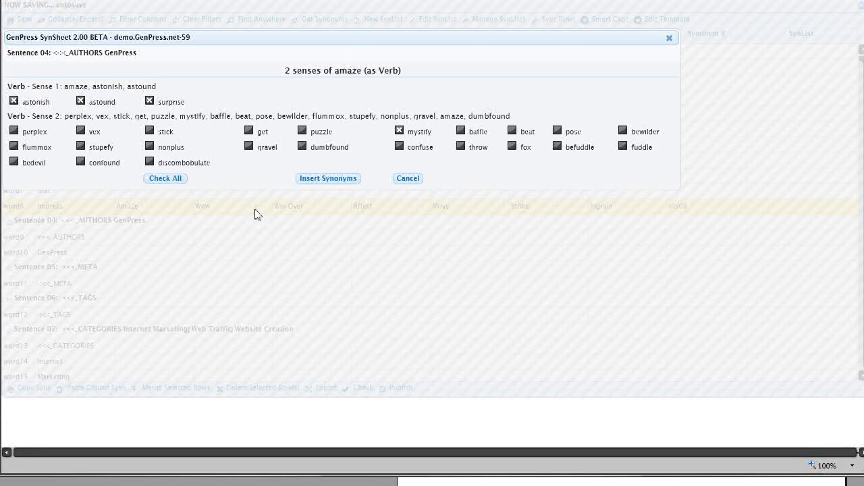
{"action": "left_click", "coordinate": [317, 179]}
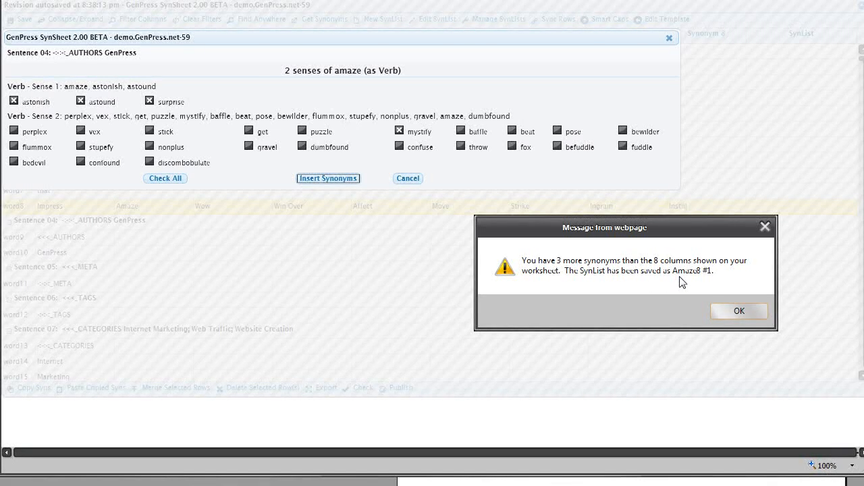
{"action": "left_click", "coordinate": [739, 313]}
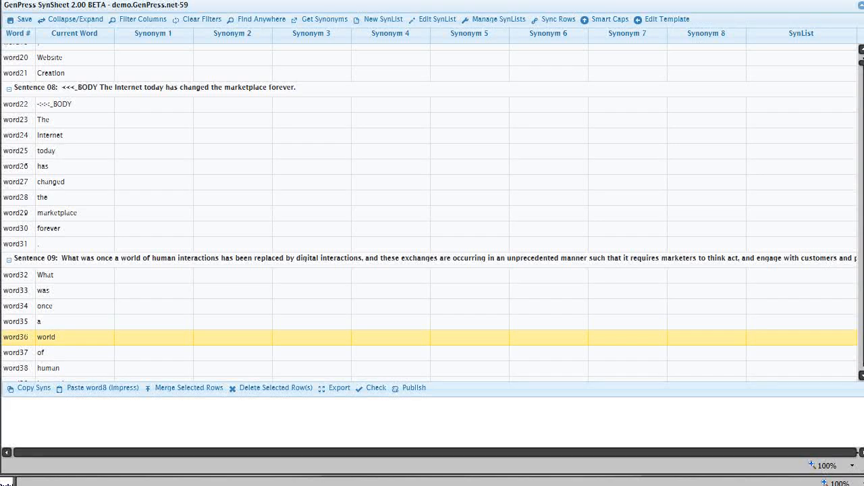
Step: Look up synonyms for "world" in sentence 09 and insert universe, existence, cosmos, macrocosm, domain, class, stratum, reality, experience and Earth
{"action": "right_click", "coordinate": [53, 335]}
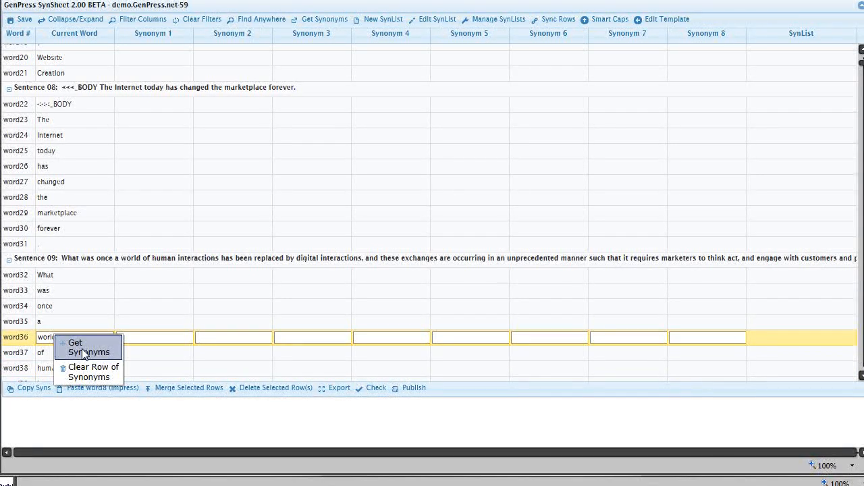
{"action": "left_click", "coordinate": [81, 348]}
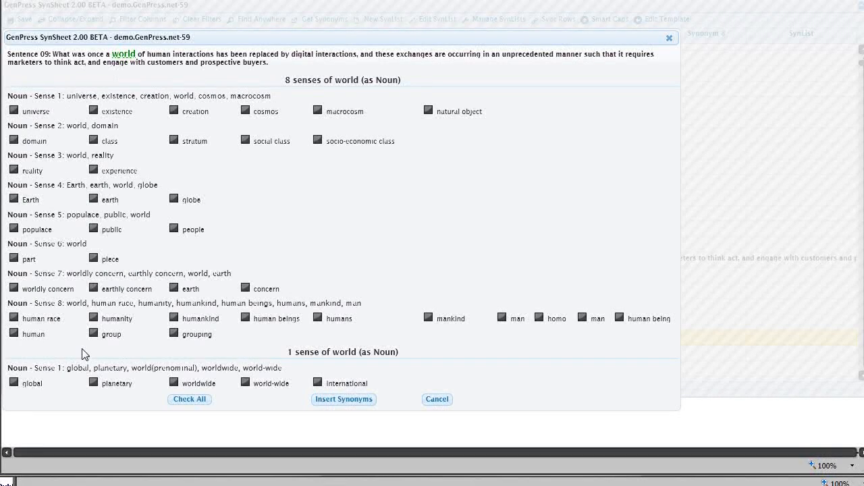
{"action": "left_click", "coordinate": [14, 110]}
{"action": "left_click", "coordinate": [94, 110]}
{"action": "left_click", "coordinate": [245, 110]}
{"action": "left_click", "coordinate": [317, 110]}
{"action": "left_click", "coordinate": [13, 140]}
{"action": "left_click", "coordinate": [94, 140]}
{"action": "left_click", "coordinate": [174, 140]}
{"action": "left_click", "coordinate": [94, 170]}
{"action": "left_click", "coordinate": [13, 169]}
{"action": "left_click", "coordinate": [13, 199]}
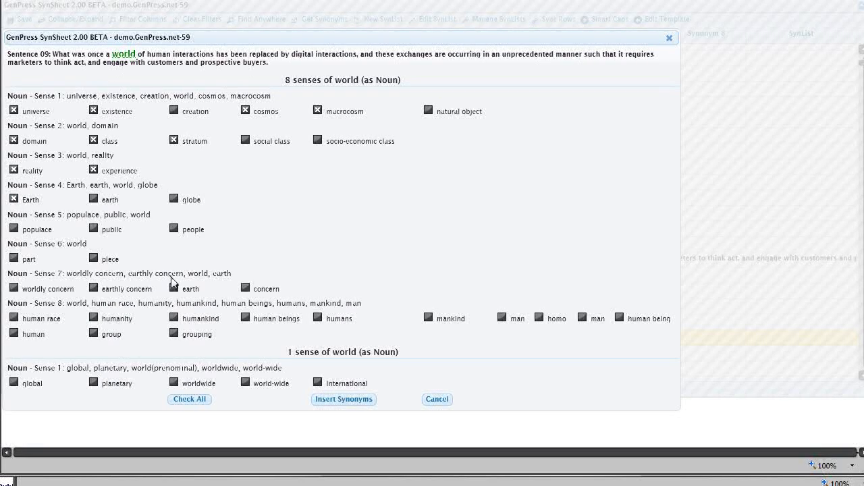
{"action": "left_click", "coordinate": [349, 403]}
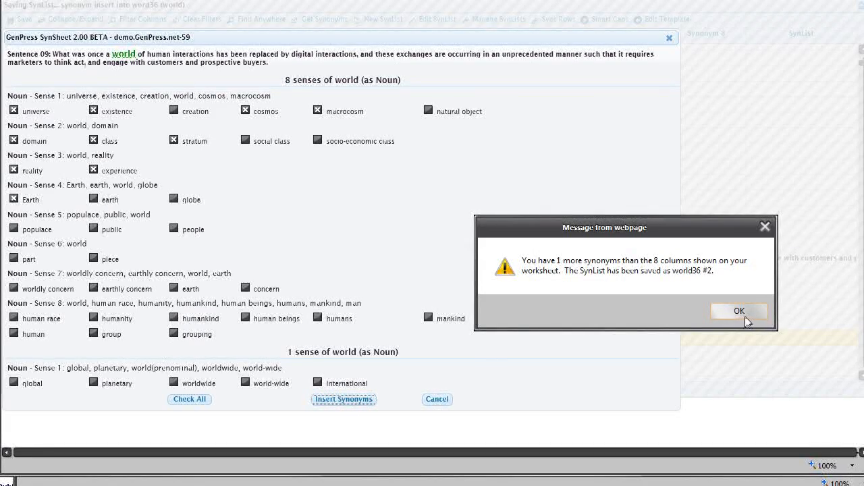
{"action": "left_click", "coordinate": [740, 312]}
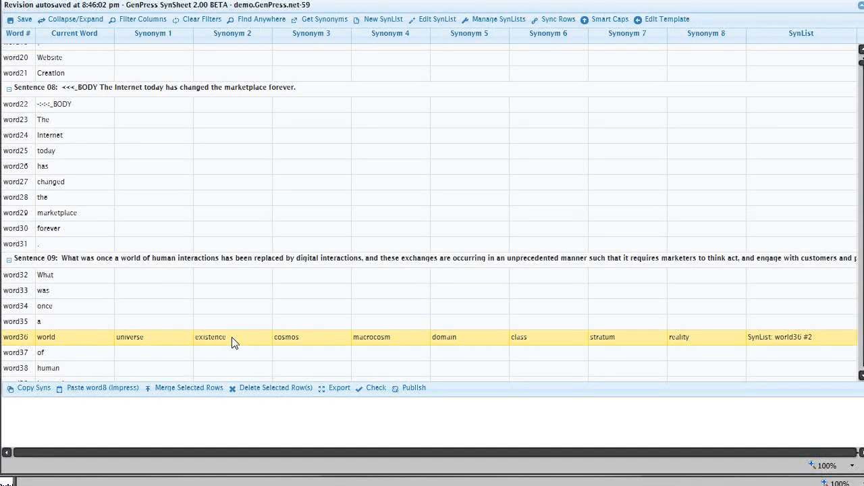
Step: Fill the row of the article "a" before "world" with "an" as synonym 2 and "a" as the other seven synonyms
{"action": "left_click", "coordinate": [172, 323]}
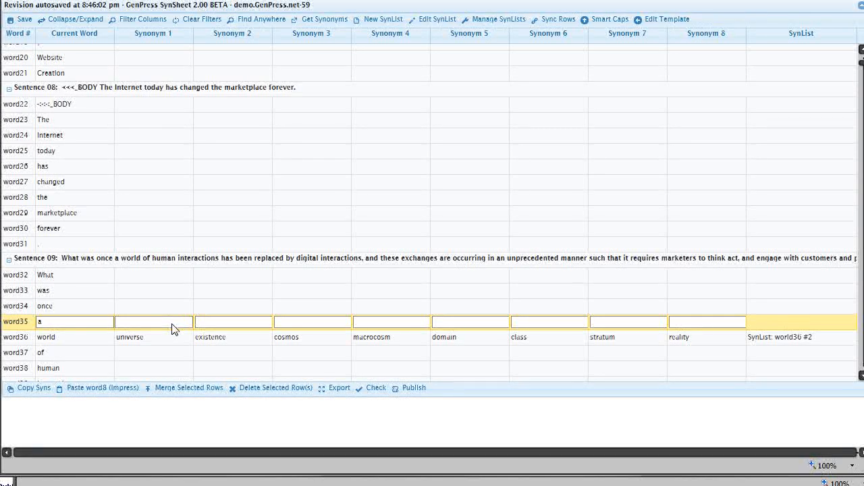
{"action": "type", "text": "a"}
{"action": "key", "text": "Tab"}
{"action": "type", "text": "an"}
{"action": "key", "text": "Tab"}
{"action": "type", "text": "a"}
{"action": "key", "text": "Tab"}
{"action": "type", "text": "a"}
{"action": "key", "text": "Tab"}
{"action": "type", "text": "a"}
{"action": "key", "text": "Tab"}
{"action": "type", "text": "a"}
{"action": "key", "text": "Tab"}
{"action": "type", "text": "a"}
{"action": "key", "text": "Tab"}
{"action": "type", "text": "a"}
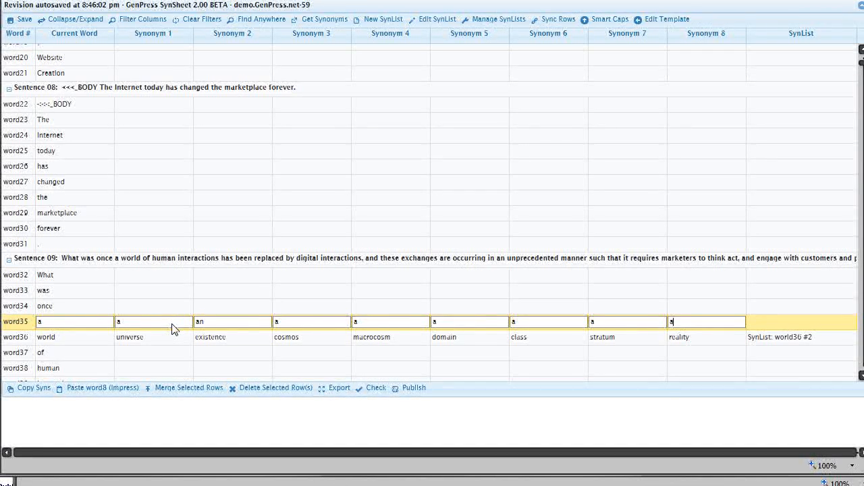
Step: Sync the row of the article "a" (word35) with the "world" row (word36) in sentence 09
{"action": "double_click", "coordinate": [214, 326]}
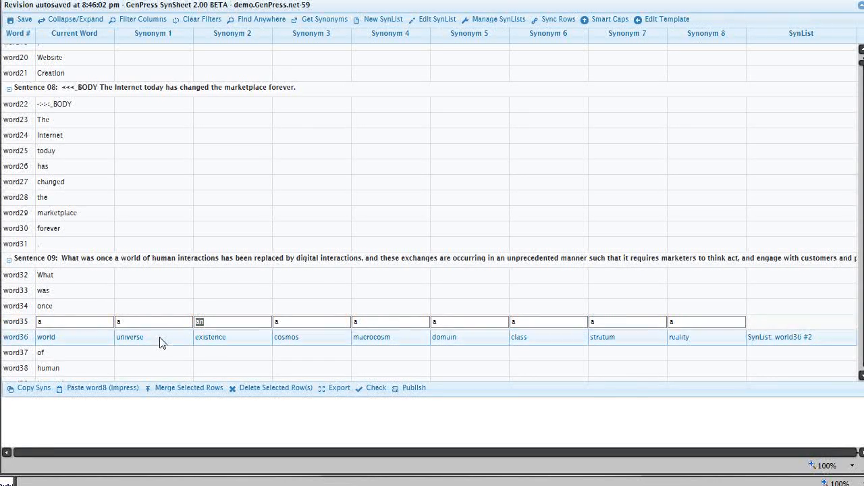
{"action": "left_click", "coordinate": [9, 323]}
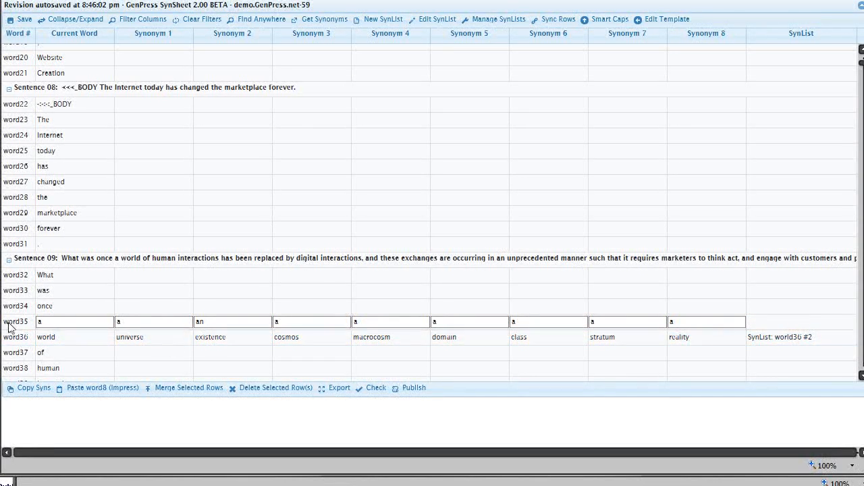
{"action": "left_click", "coordinate": [12, 323]}
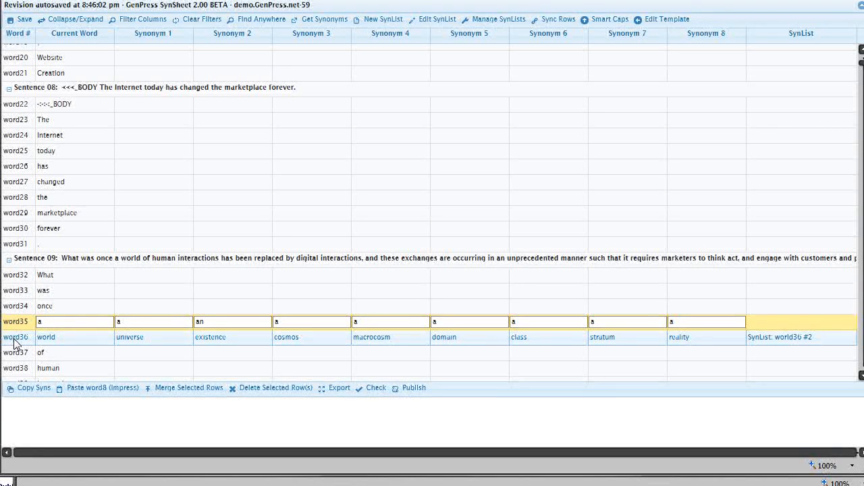
{"action": "left_click", "coordinate": [13, 340], "text": "shift"}
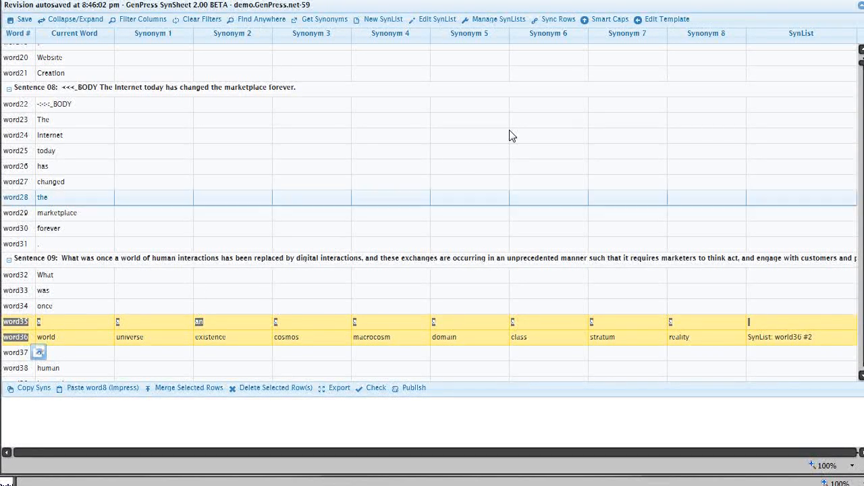
{"action": "left_click", "coordinate": [551, 23]}
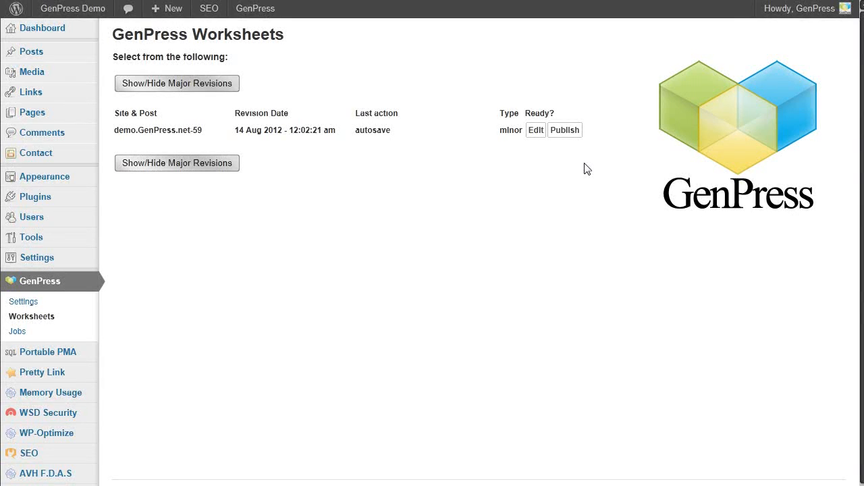
Step: Publish the demo.GenPress.net-59 worksheet with scheduled publishing enabled and the start date set to 2022/08/14
{"action": "left_click", "coordinate": [566, 131]}
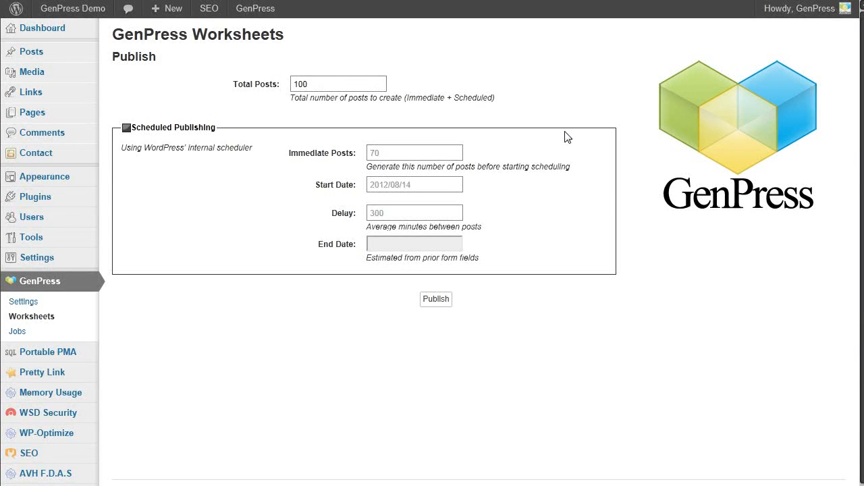
{"action": "left_click", "coordinate": [126, 128]}
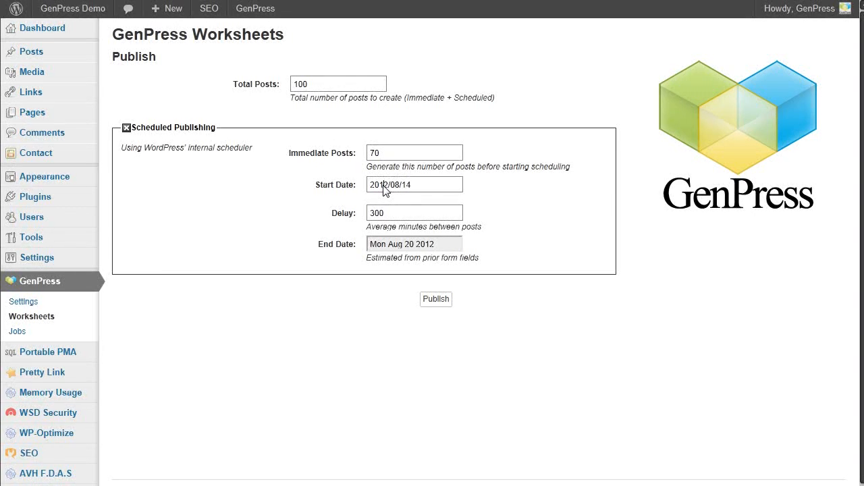
{"action": "key", "text": "shift+Left"}
{"action": "type", "text": "2"}
{"action": "left_click", "coordinate": [443, 217]}
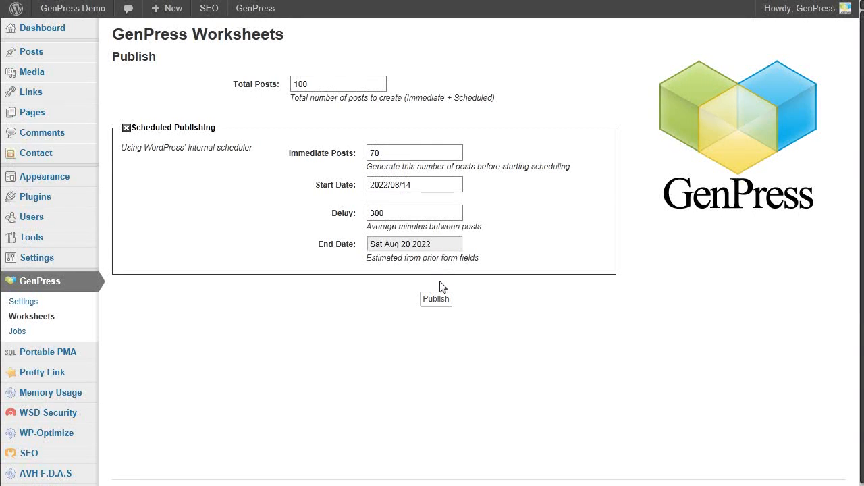
{"action": "left_click", "coordinate": [441, 303]}
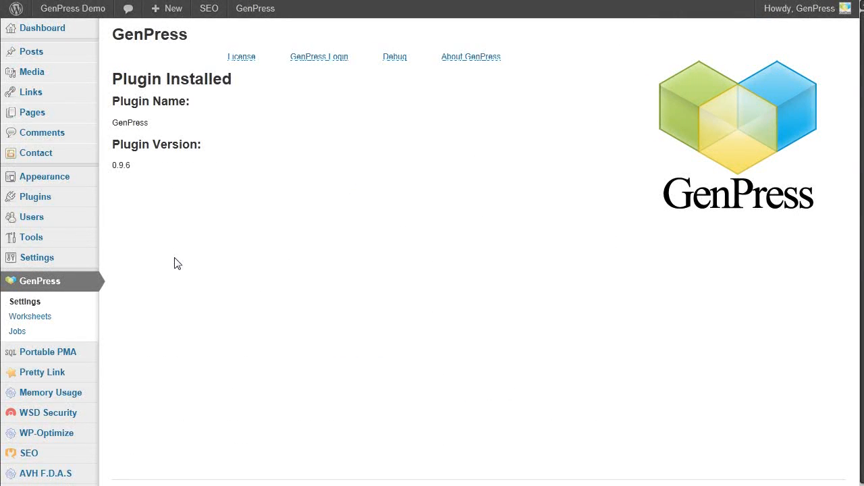
Step: Open the GenPress jobs list and trash the whole of Job 1
{"action": "left_click", "coordinate": [67, 331]}
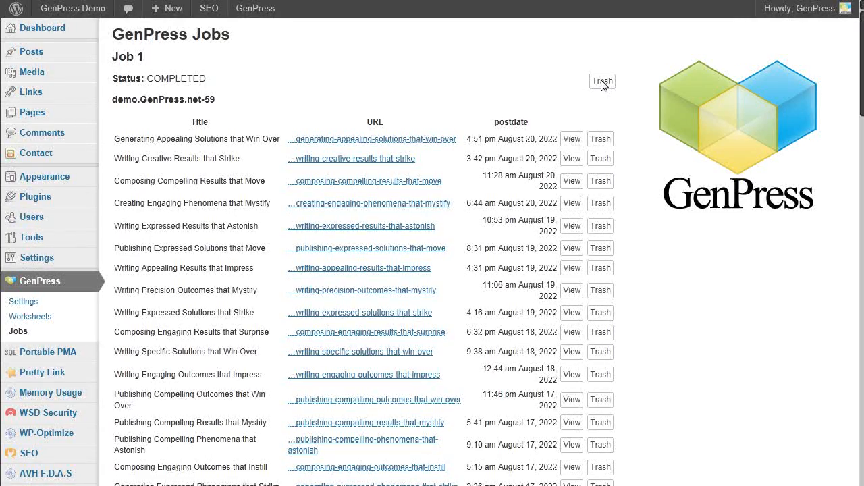
{"action": "left_click", "coordinate": [603, 81]}
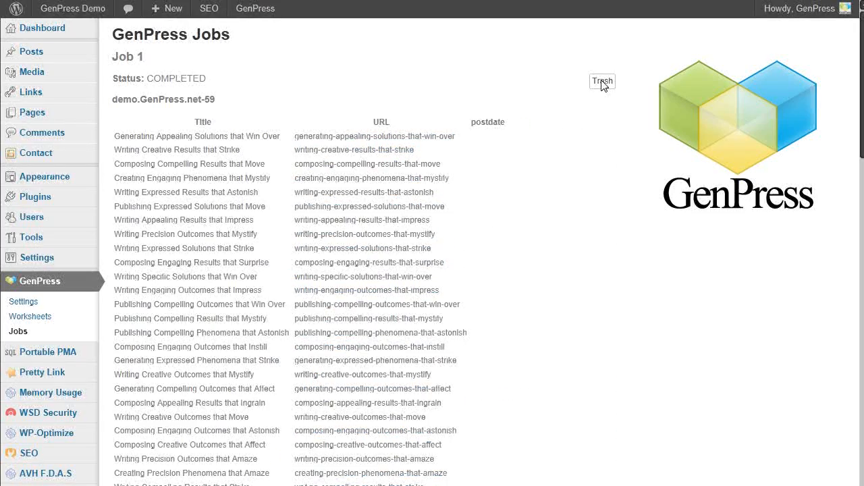